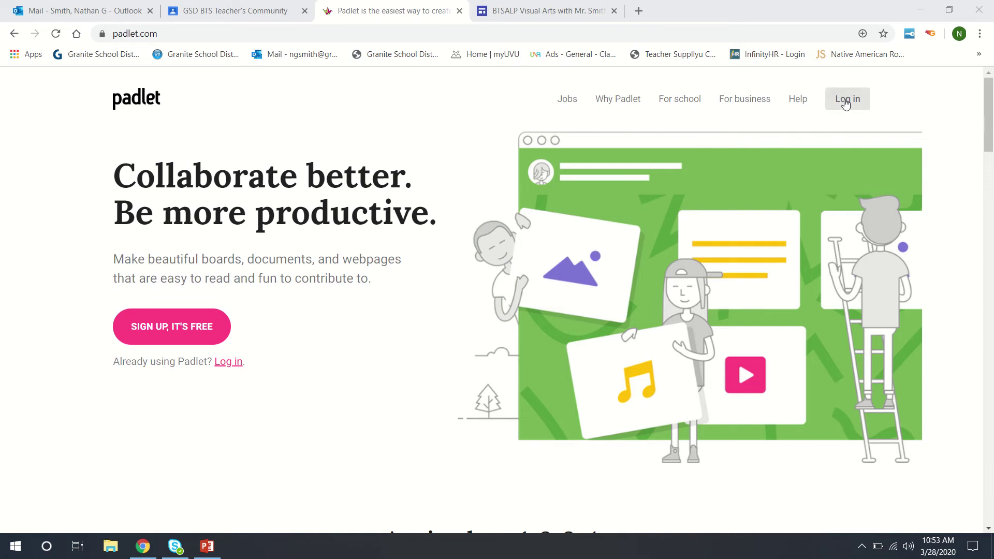
# Step: Log in to Padlet with the teacher account's e-mail address and password
pyautogui.click(845, 103)
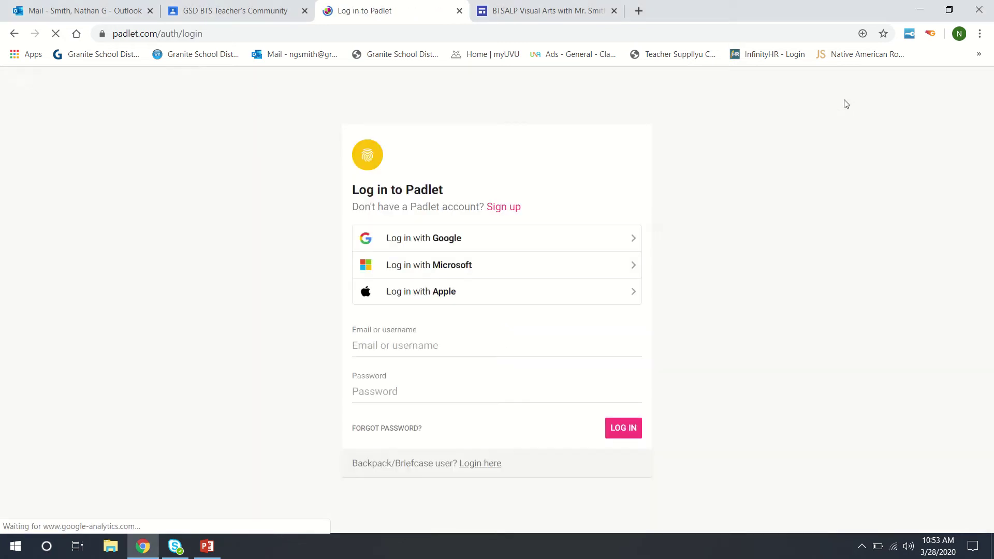
pyautogui.click(405, 345)
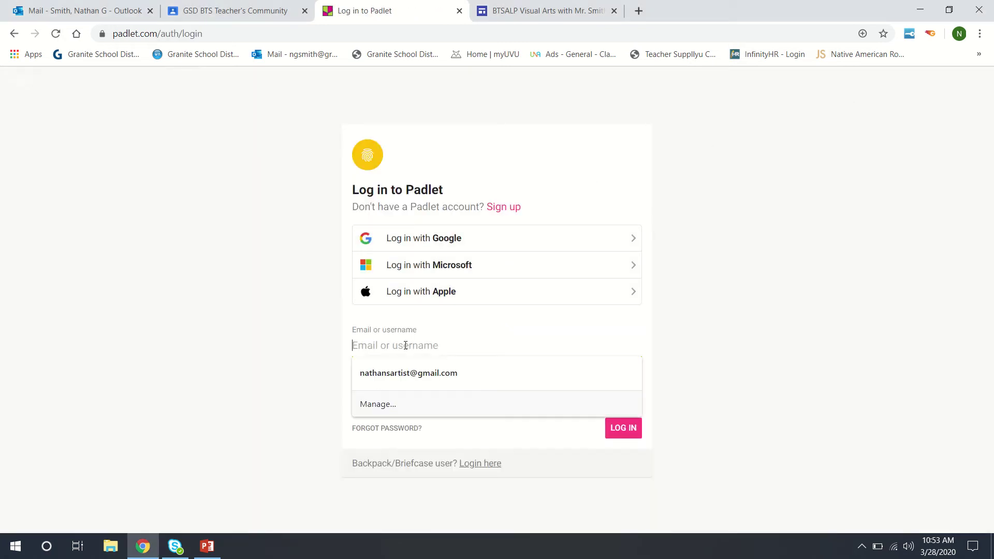
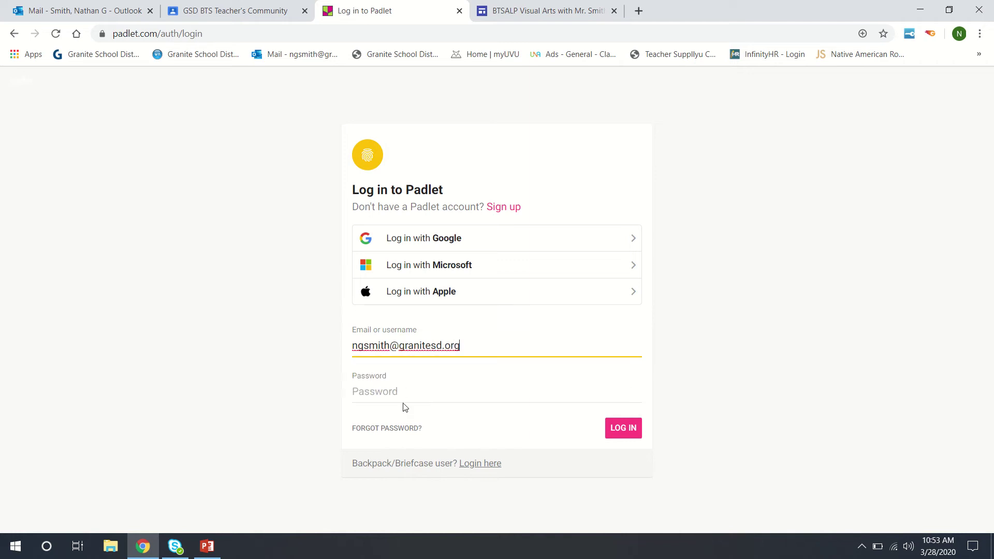
pyautogui.click(405, 396)
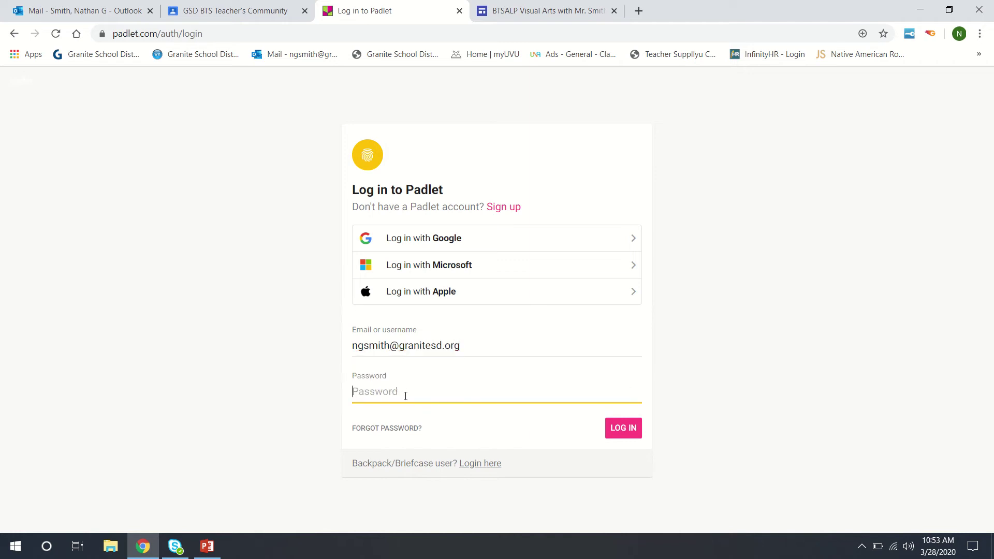
pyautogui.write('•••••••')
pyautogui.press('Return')
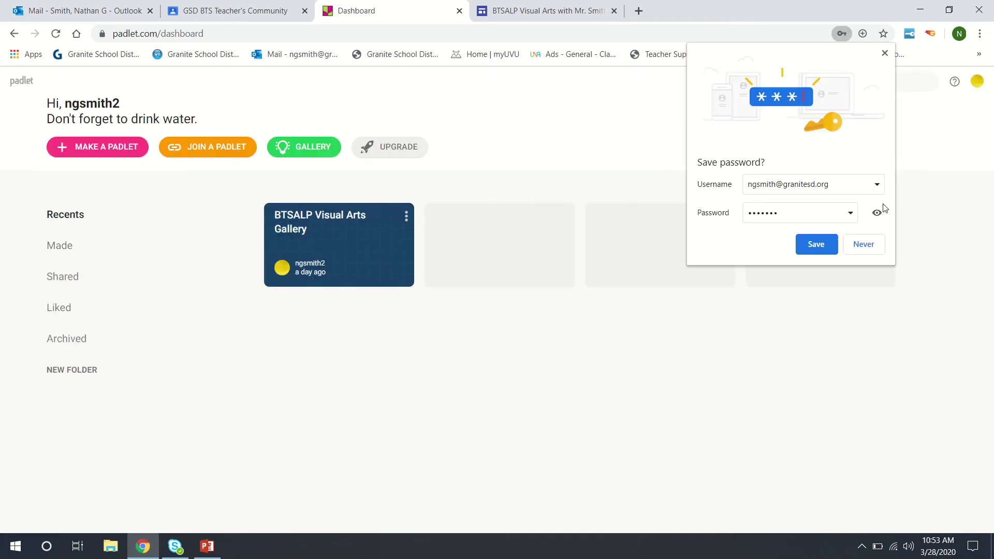
# Step: Dismiss Chrome's offer to save the Padlet password
pyautogui.click(883, 54)
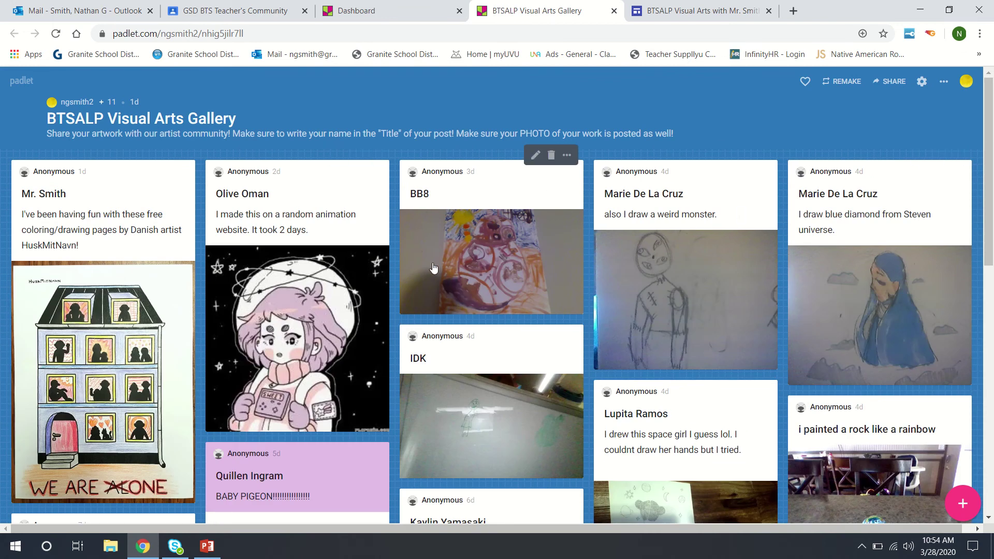
pyautogui.scroll(-4, 389, 263)
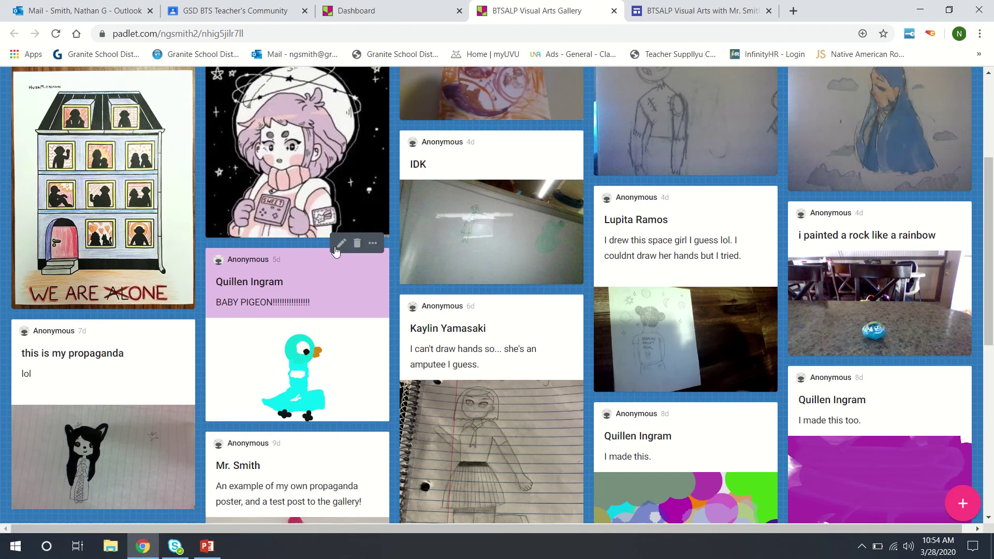
pyautogui.scroll(-6, 336, 251)
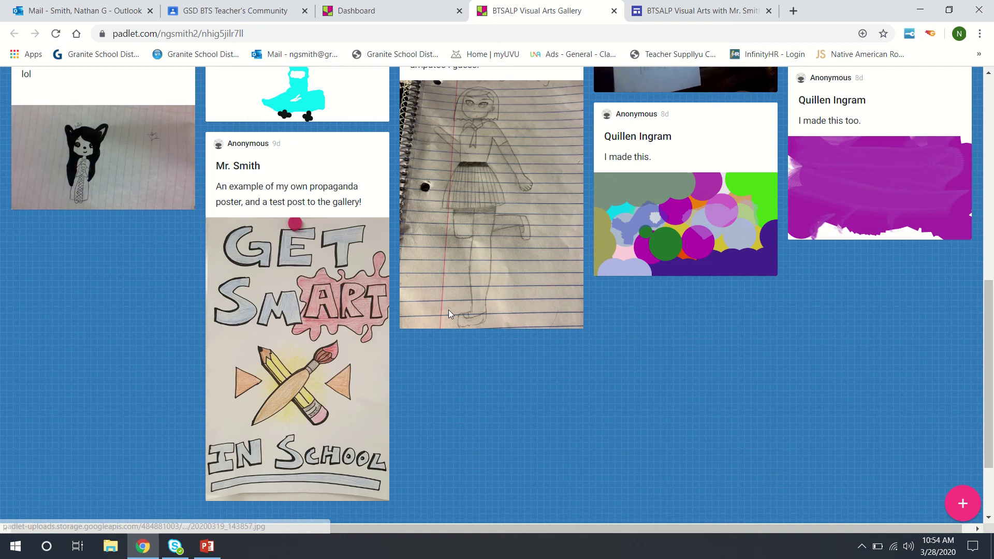
pyautogui.scroll(3, 448, 309)
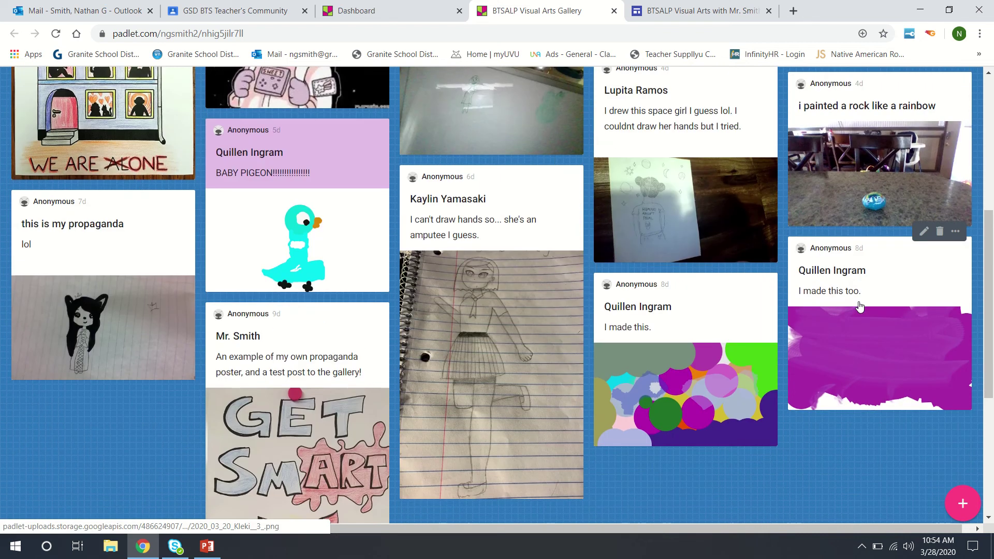
pyautogui.scroll(2, 859, 306)
pyautogui.scroll(1, 345, 185)
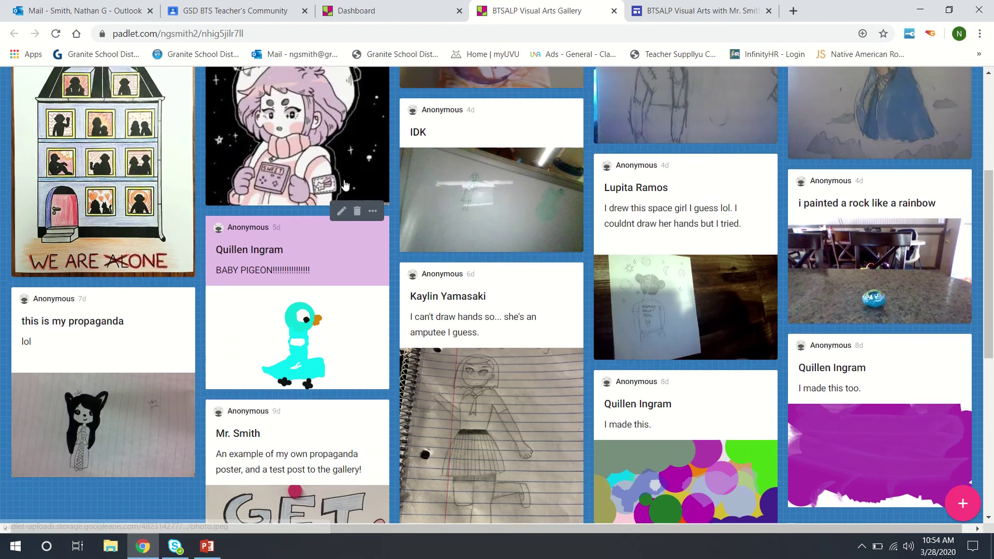
pyautogui.scroll(2, 345, 184)
pyautogui.scroll(3, 701, 232)
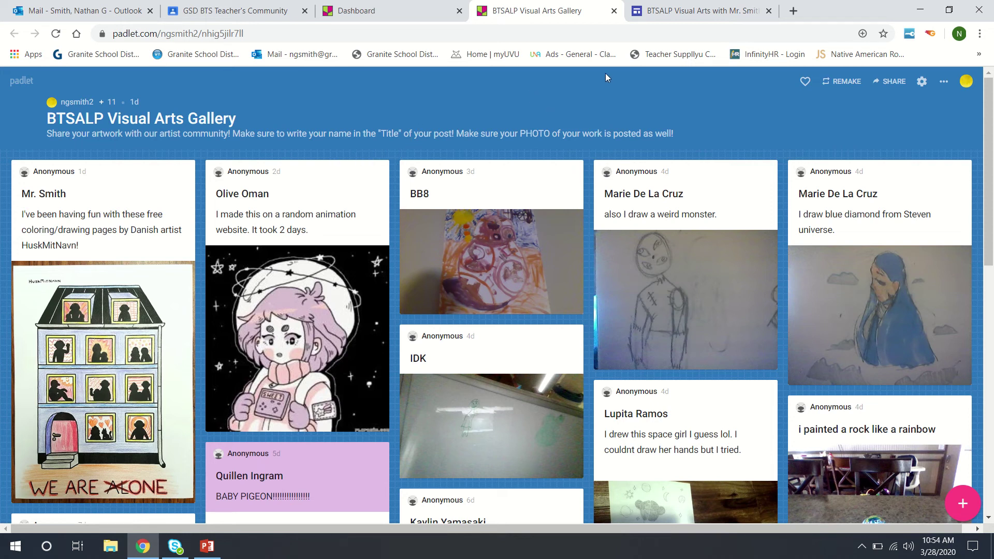
# Step: In the class site, open the Art Gallery: Padlet page via More and scroll through its contents
pyautogui.click(668, 12)
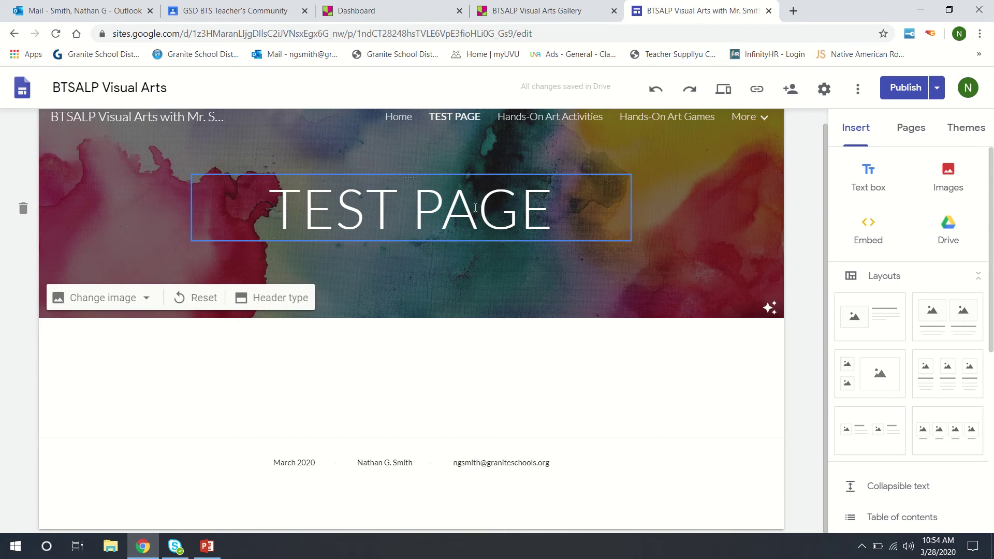
pyautogui.click(764, 118)
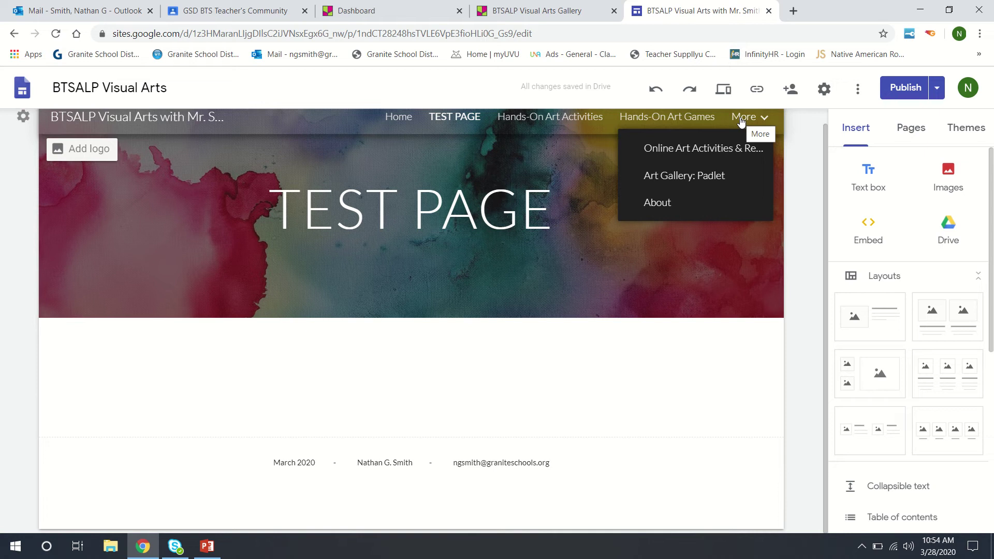
pyautogui.click(686, 174)
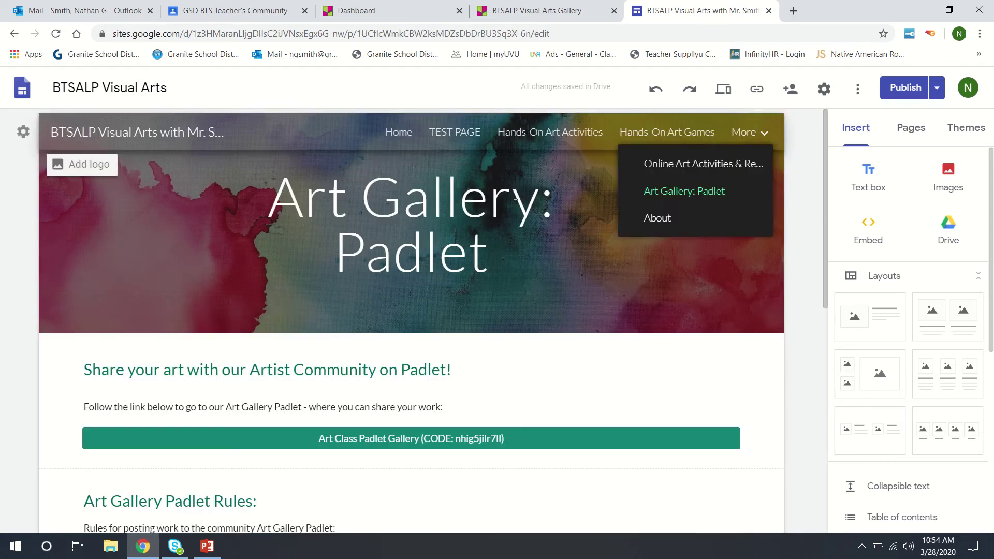
pyautogui.scroll(-3, 289, 252)
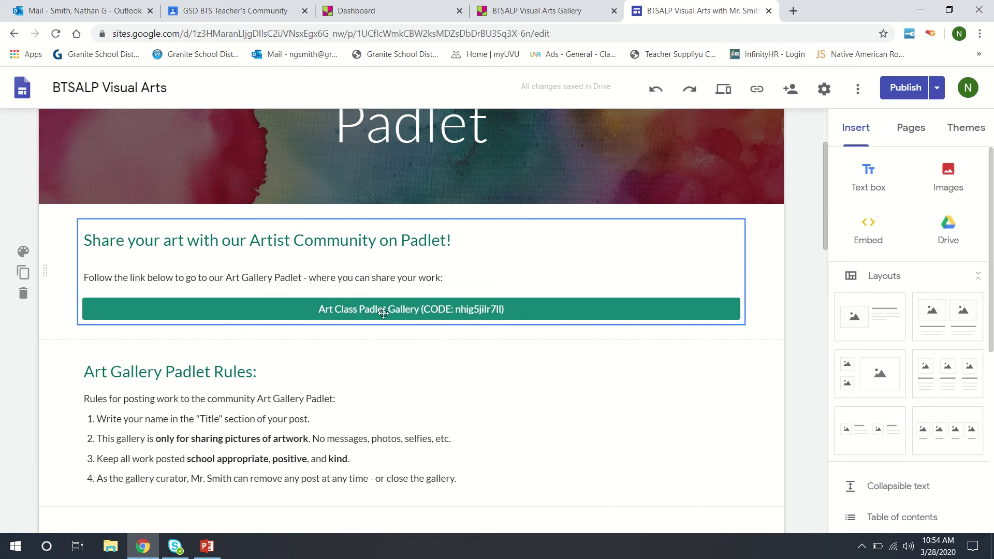
pyautogui.scroll(2, 391, 293)
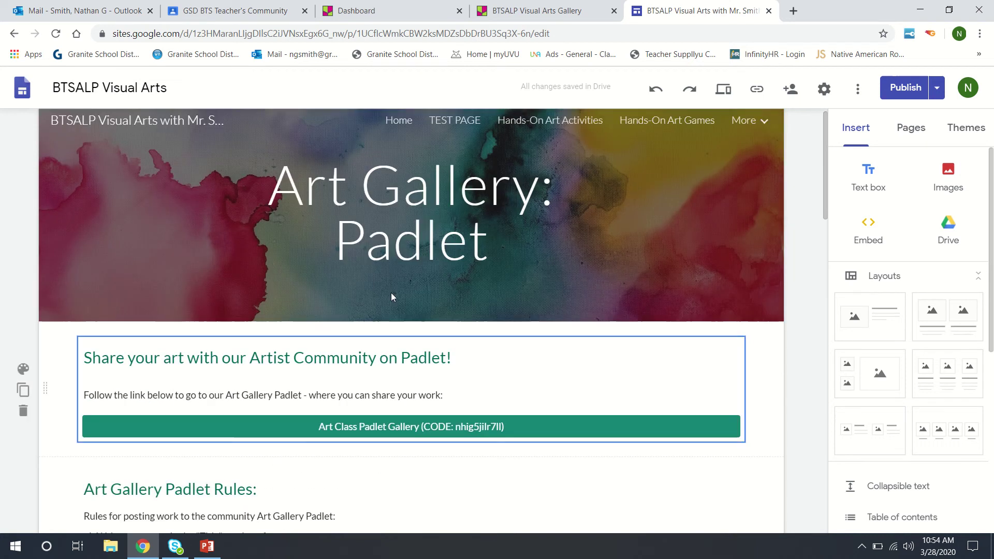
pyautogui.scroll(-2, 391, 290)
pyautogui.scroll(-6, 391, 291)
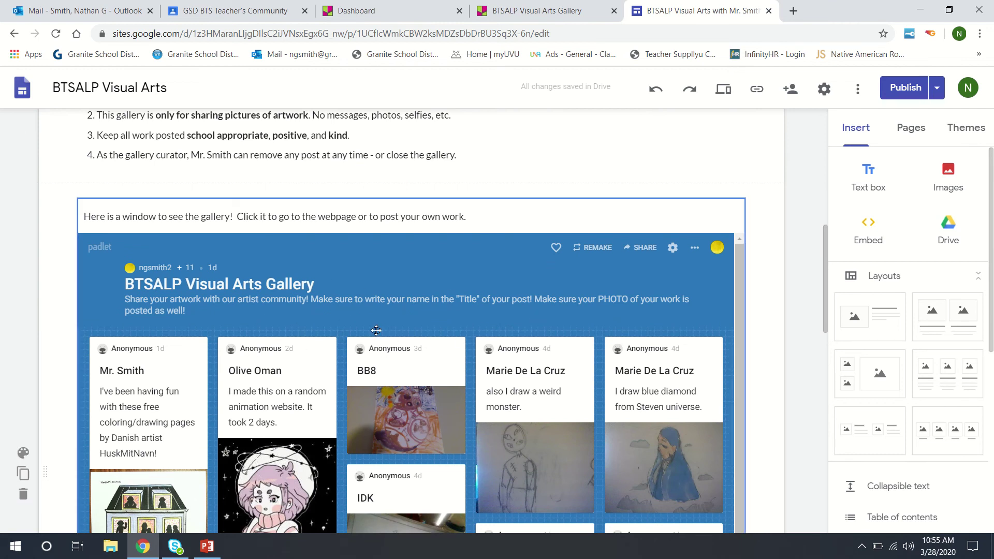
pyautogui.scroll(-3, 375, 326)
pyautogui.scroll(-3, 375, 329)
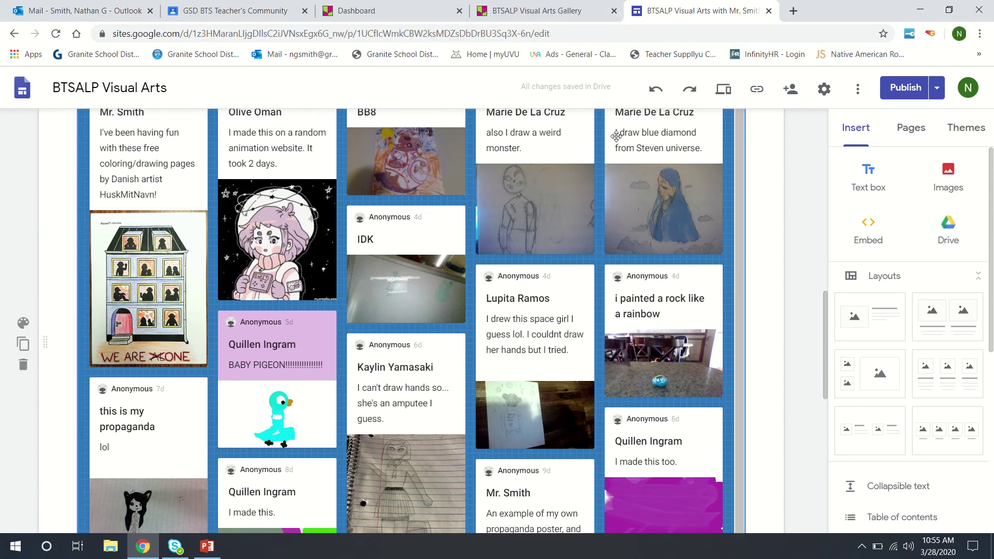
pyautogui.scroll(15, 654, 205)
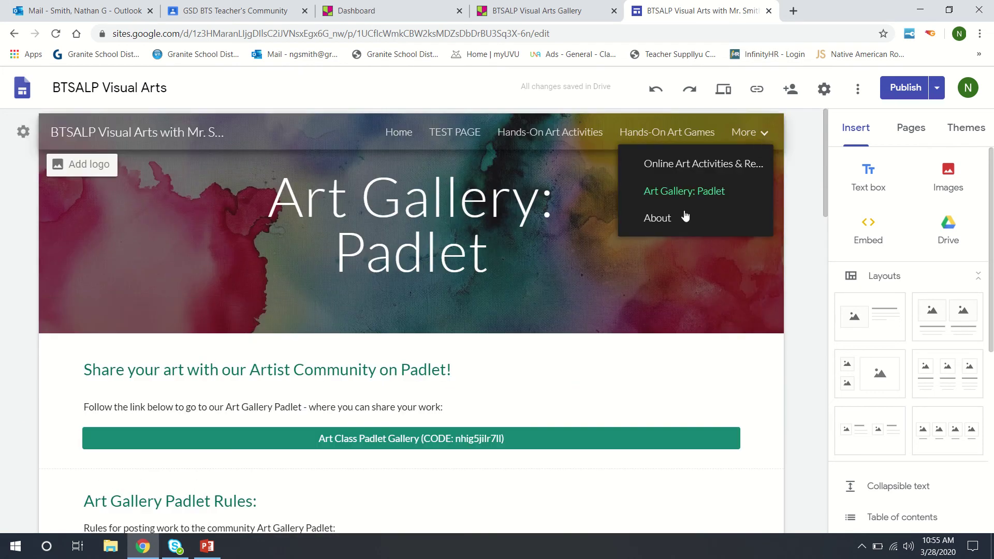
# Step: Open TEST PAGE and start inserting a Button from the Insert panel
pyautogui.click(894, 137)
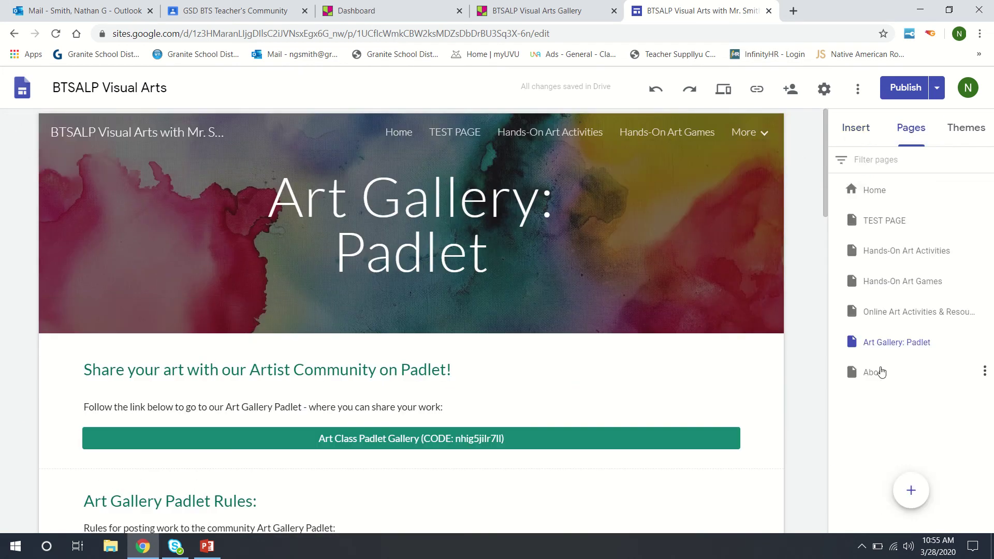
pyautogui.click(871, 220)
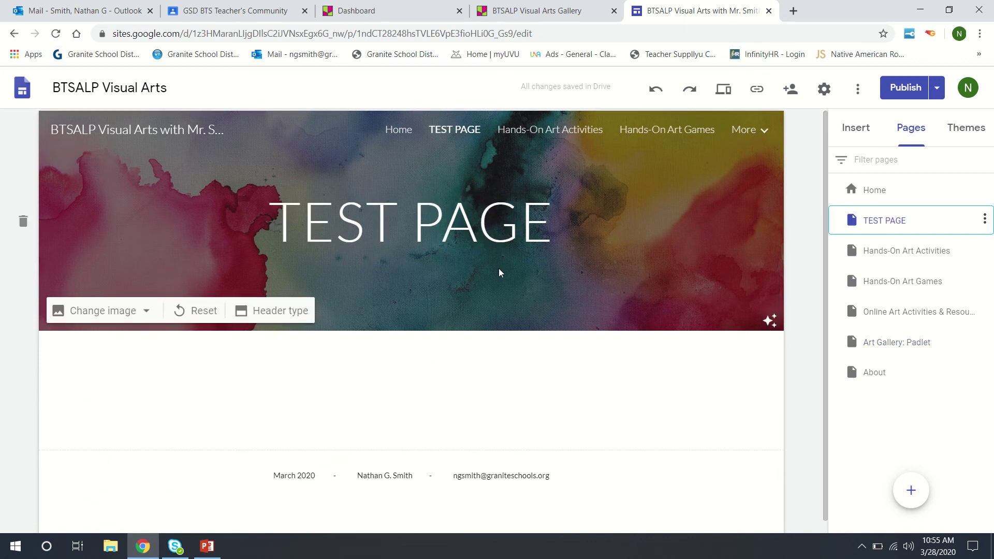
pyautogui.click(862, 132)
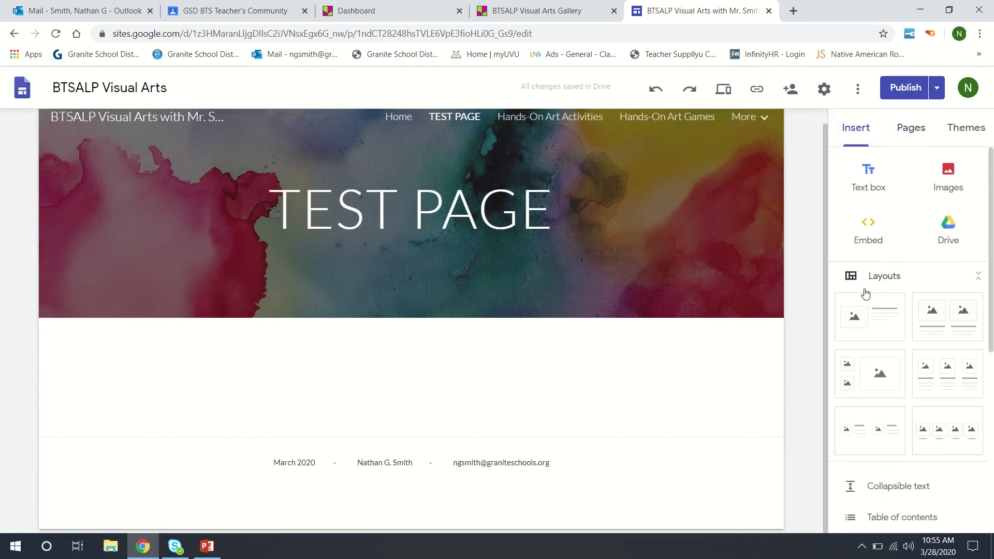
pyautogui.scroll(-4, 864, 290)
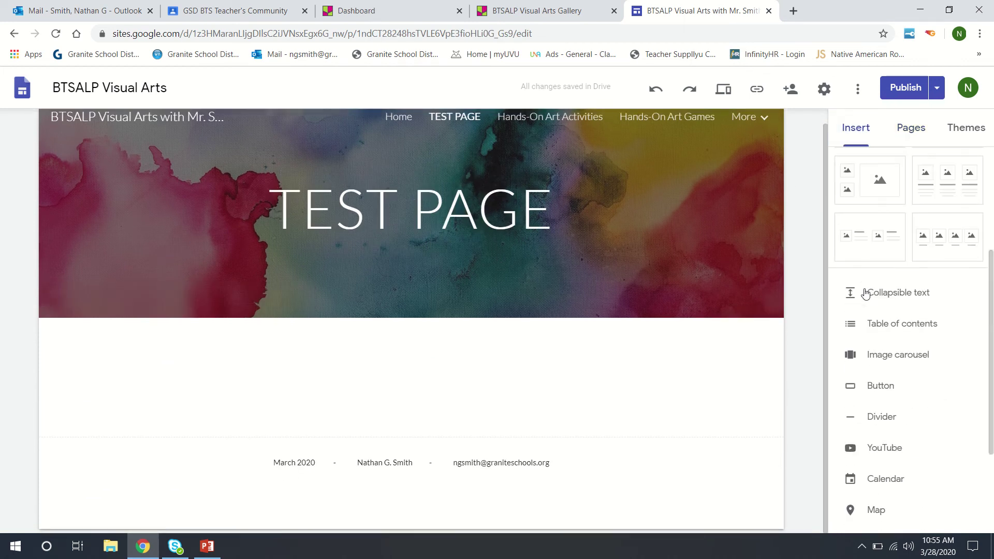
pyautogui.click(871, 391)
# Step: Select the Padlet gallery's web address in its tab's address bar for copying
pyautogui.click(514, 12)
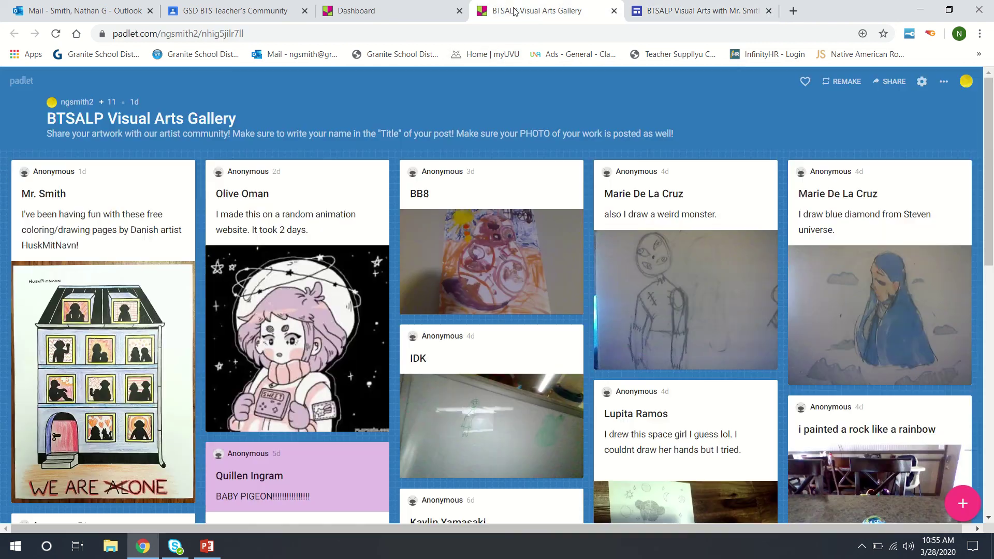
pyautogui.click(205, 34)
pyautogui.rightClick(205, 34)
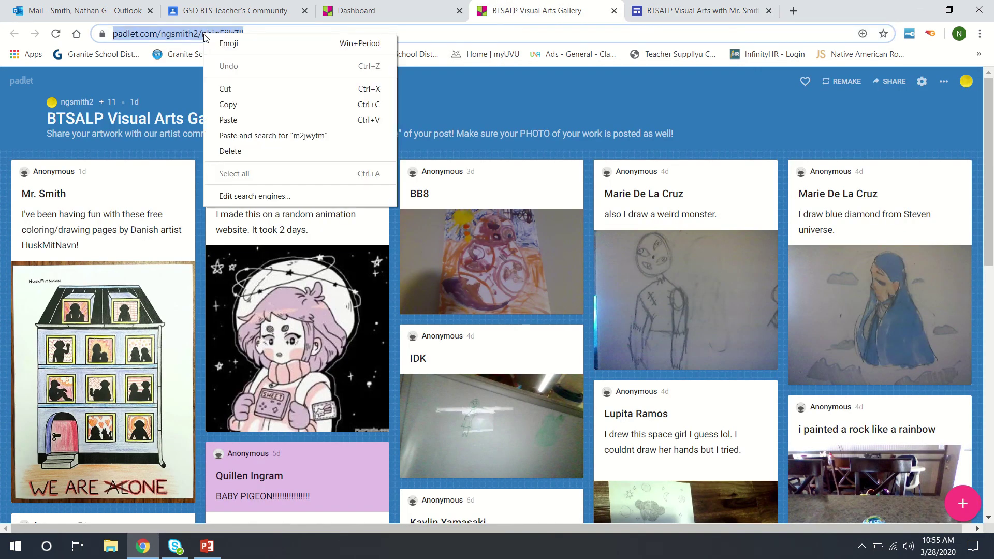
# Step: Copy the gallery address and paste it into the button's Link field
pyautogui.click(224, 105)
pyautogui.click(693, 11)
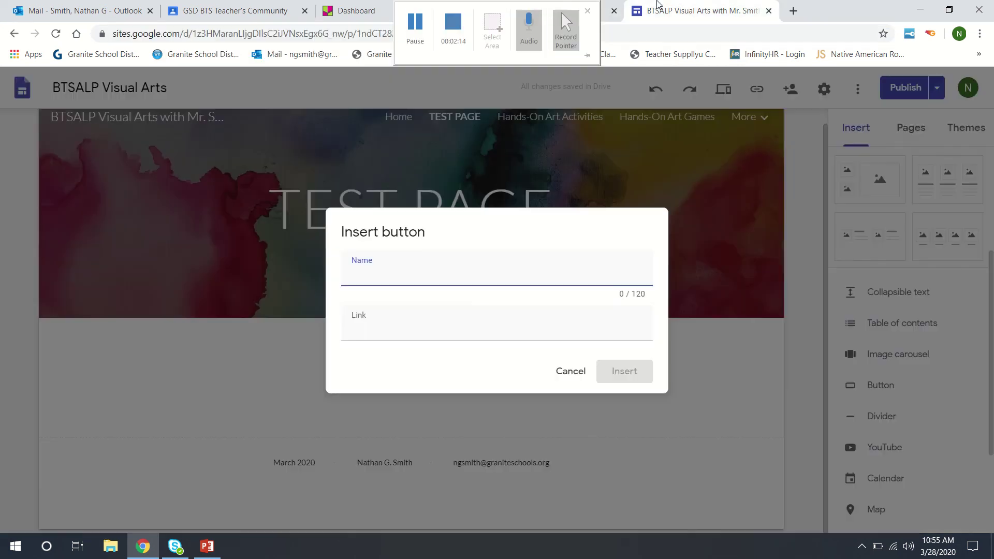
pyautogui.click(366, 331)
pyautogui.rightClick(365, 333)
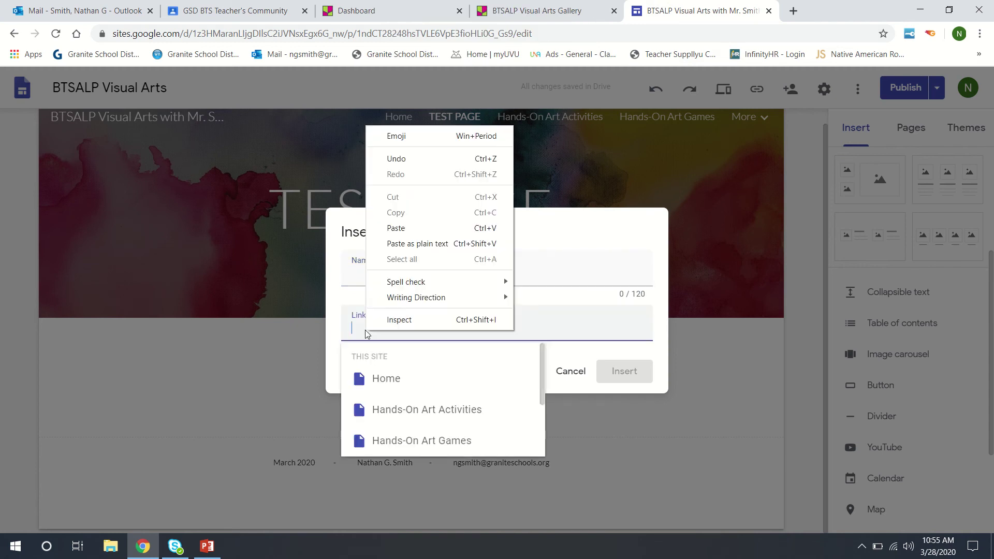
pyautogui.click(396, 229)
# Step: Name the button 'Art Padlet' and insert it below the page header
pyautogui.click(394, 277)
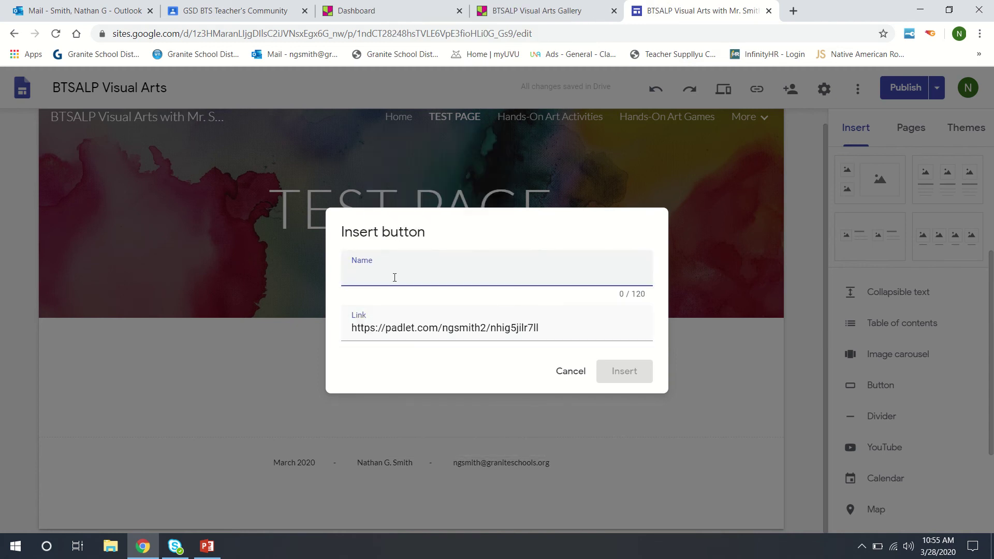
pyautogui.write('Art Padlet')
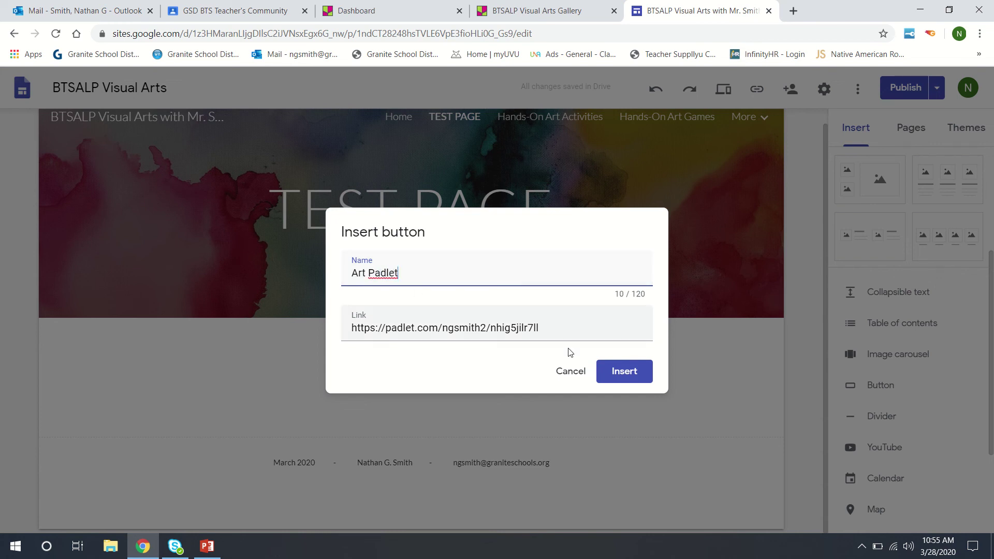
pyautogui.click(617, 371)
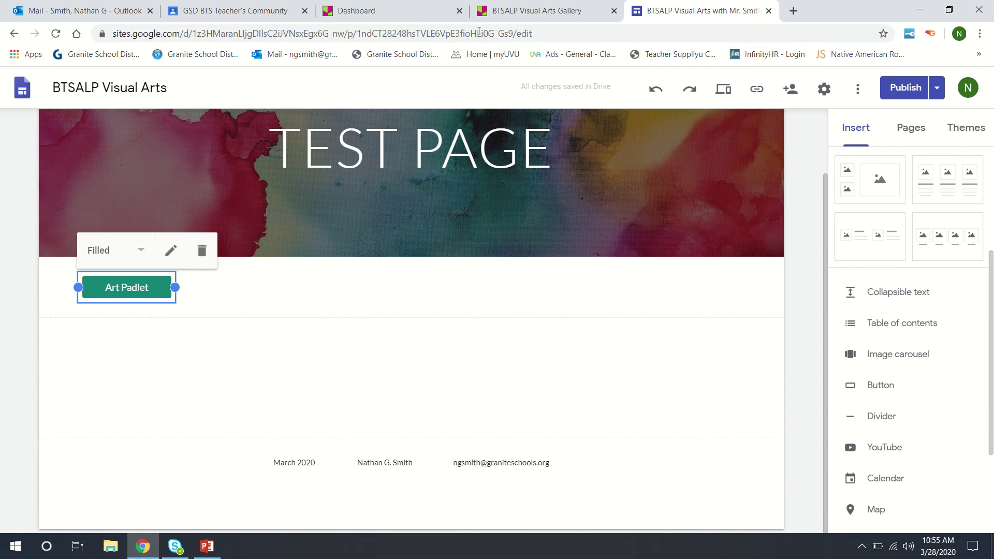
pyautogui.moveTo(560, 12)
# Step: Embed the Padlet gallery URL as a Preview card below the Art Padlet button
pyautogui.scroll(4, 854, 279)
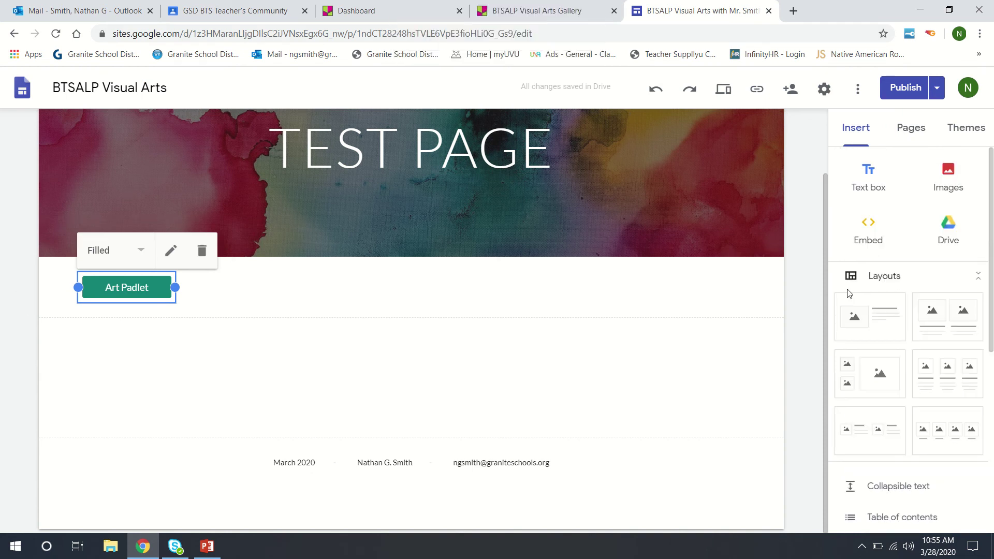
pyautogui.click(870, 224)
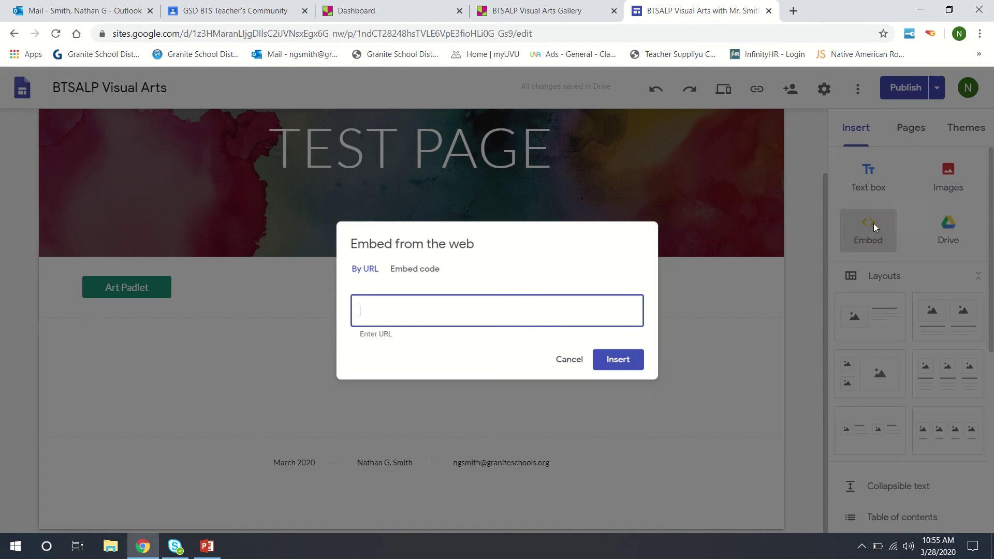
pyautogui.rightClick(363, 321)
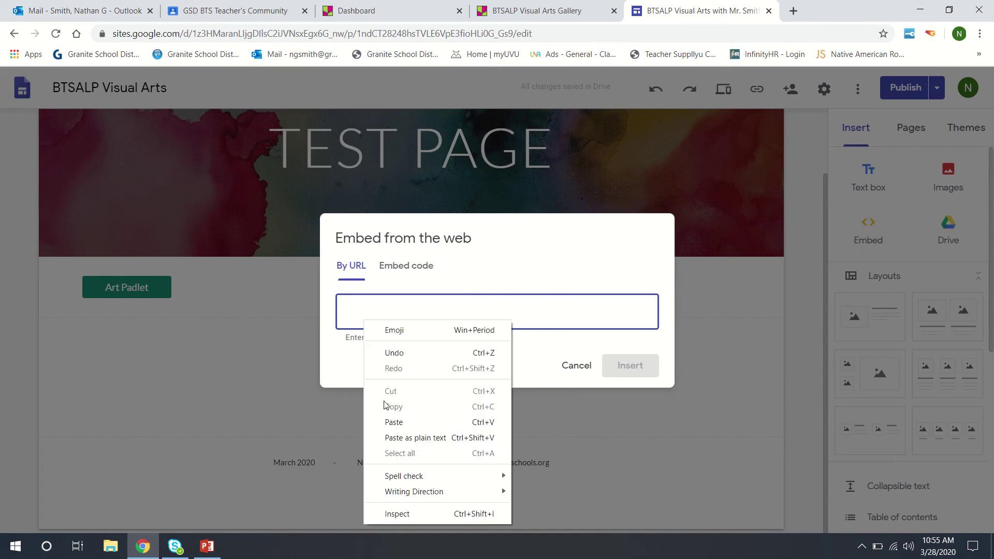
pyautogui.click(392, 422)
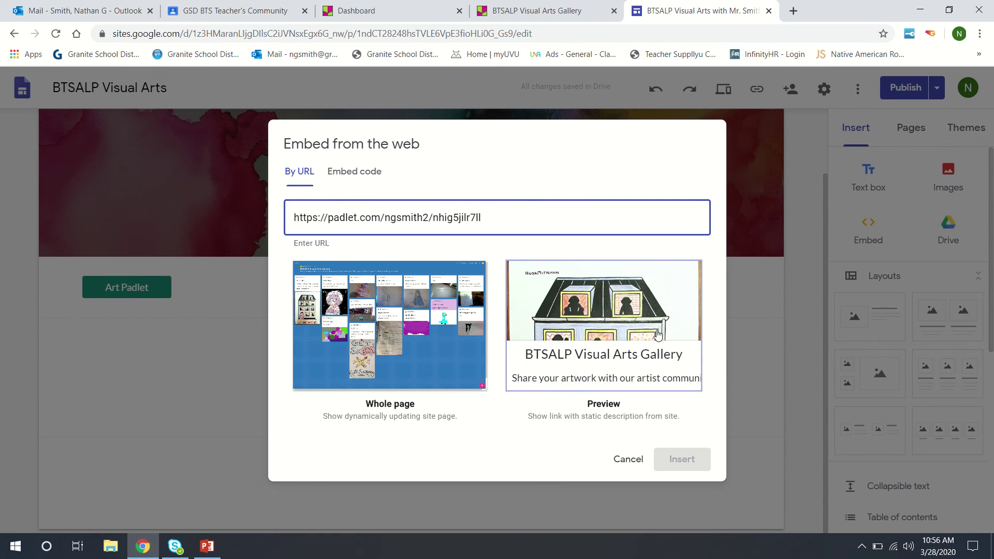
pyautogui.click(578, 326)
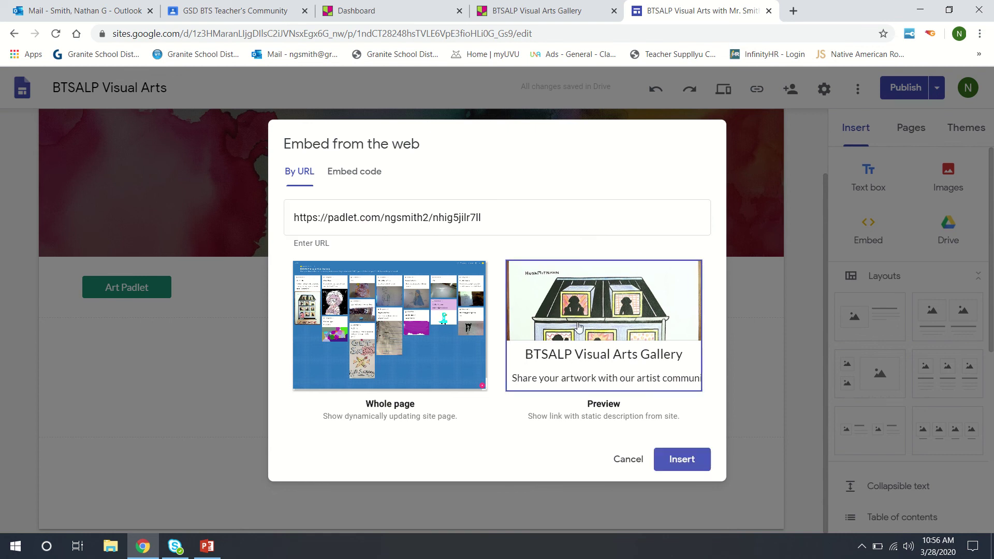
pyautogui.click(672, 460)
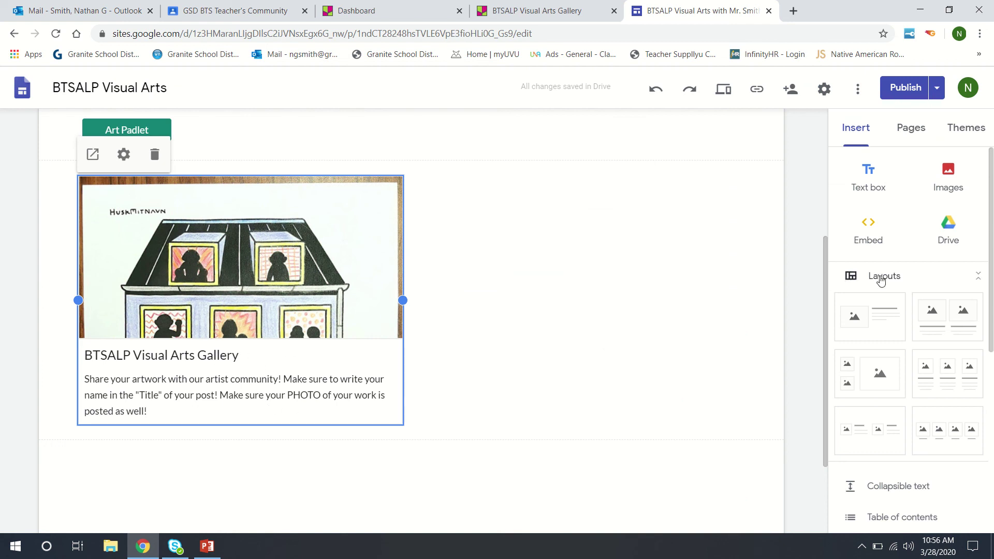
# Step: Embed the Padlet gallery URL again using the Whole page option to show live posts
pyautogui.click(868, 232)
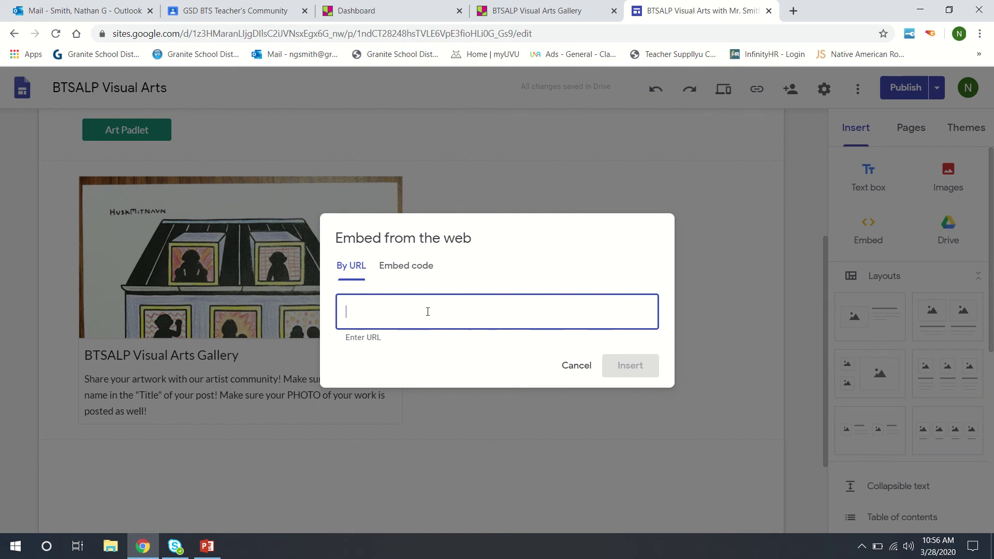
pyautogui.rightClick(427, 311)
pyautogui.click(469, 414)
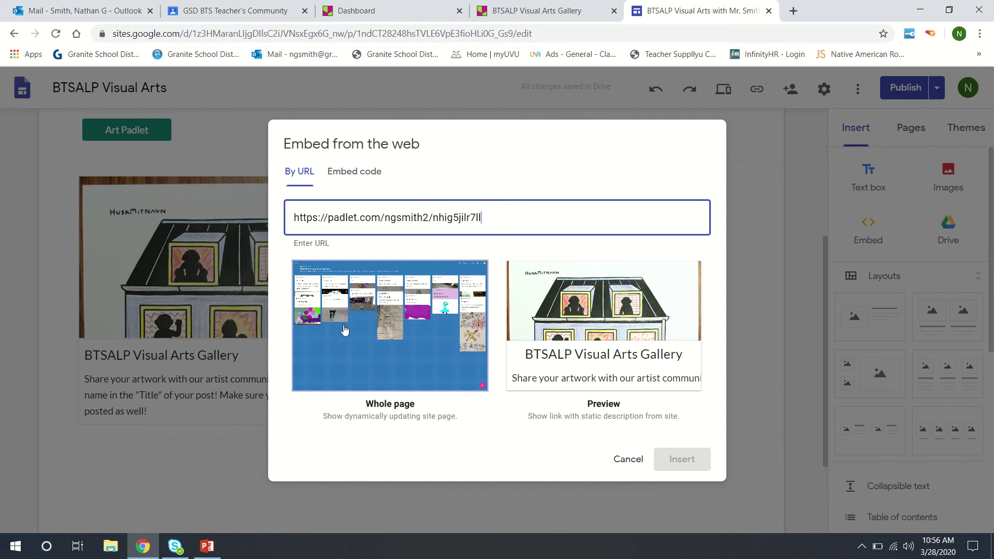
pyautogui.click(383, 306)
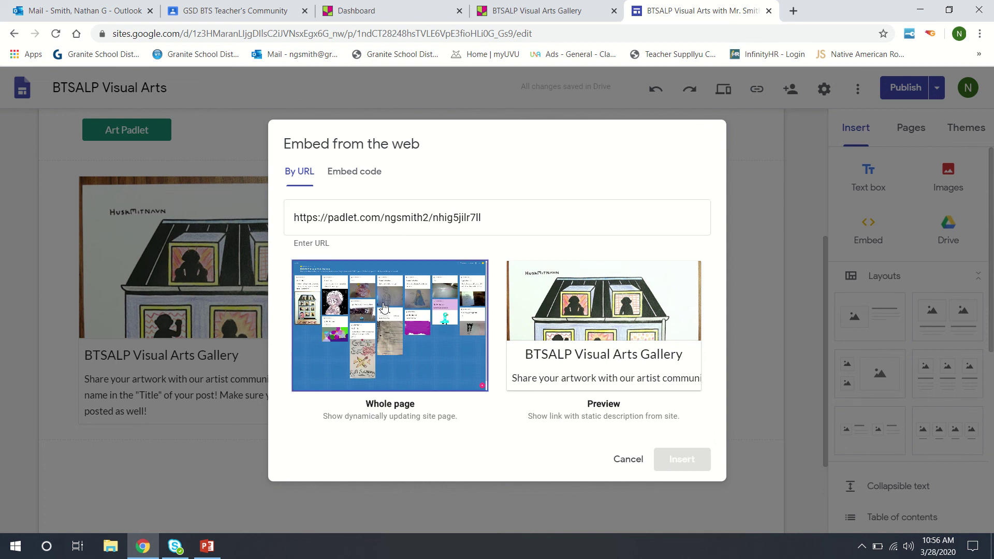
pyautogui.click(669, 459)
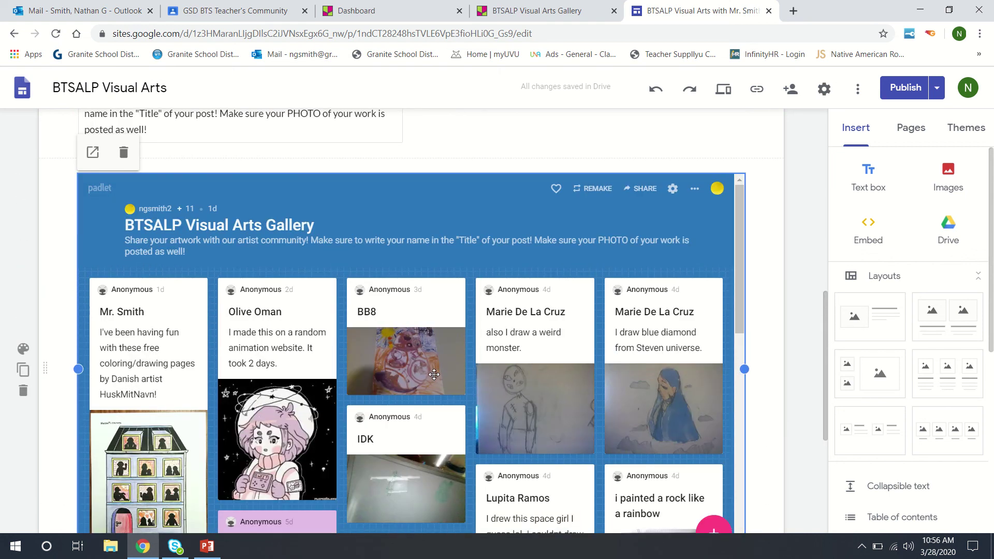
pyautogui.scroll(-3, 434, 374)
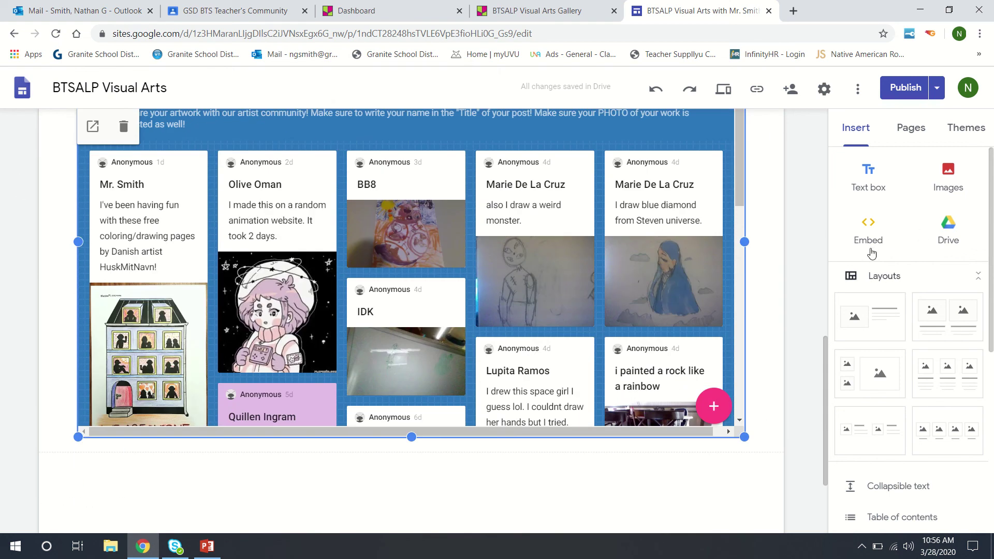
pyautogui.click(901, 89)
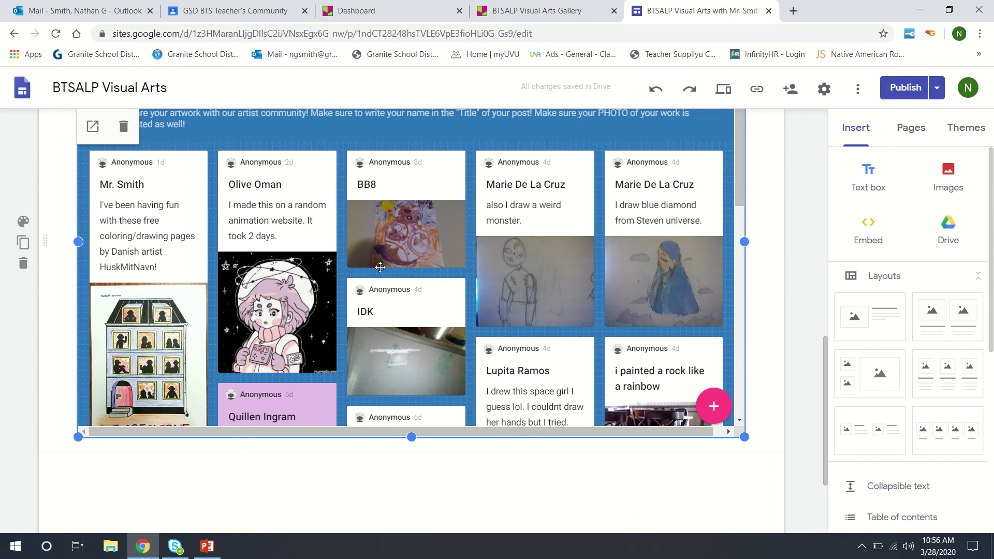
pyautogui.scroll(7, 379, 267)
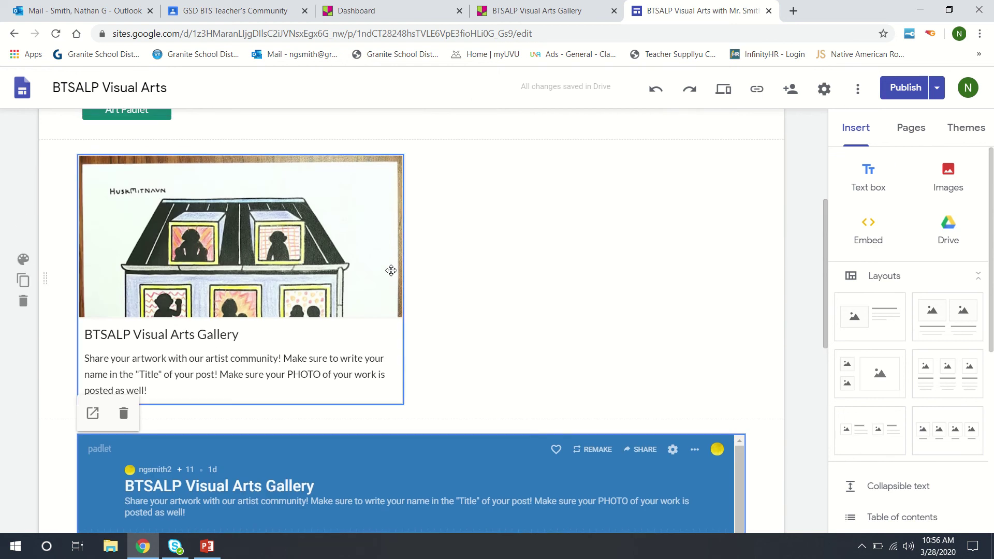
pyautogui.scroll(5, 390, 270)
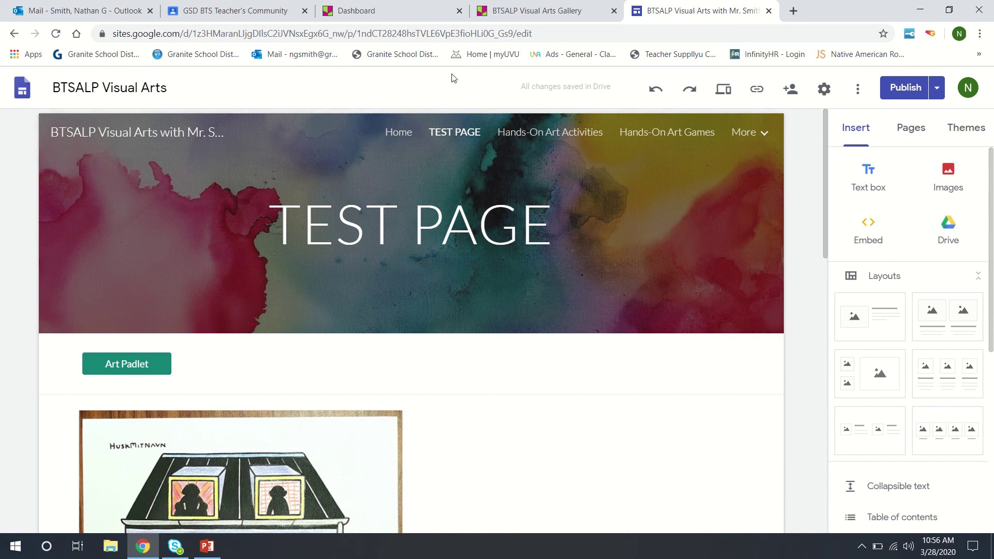
pyautogui.moveTo(361, 4)
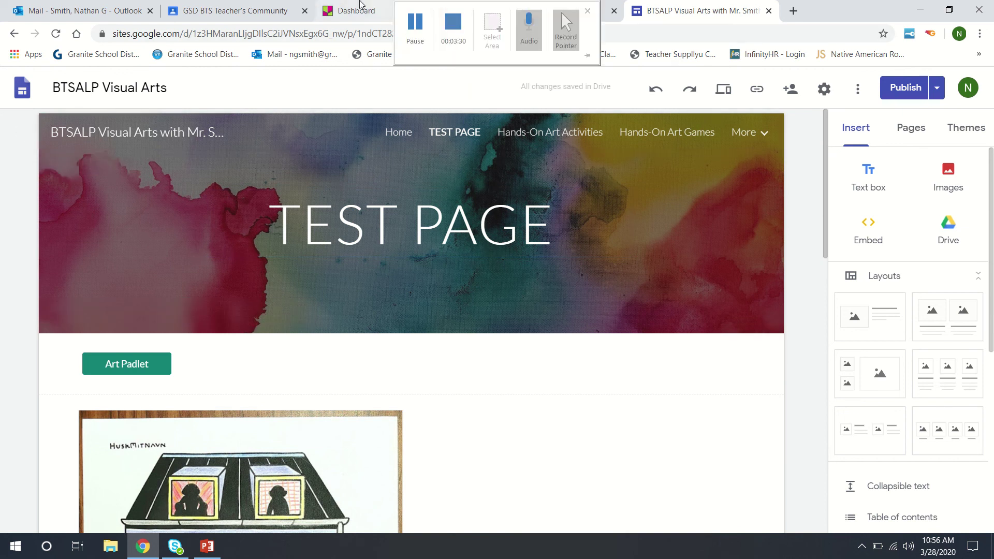